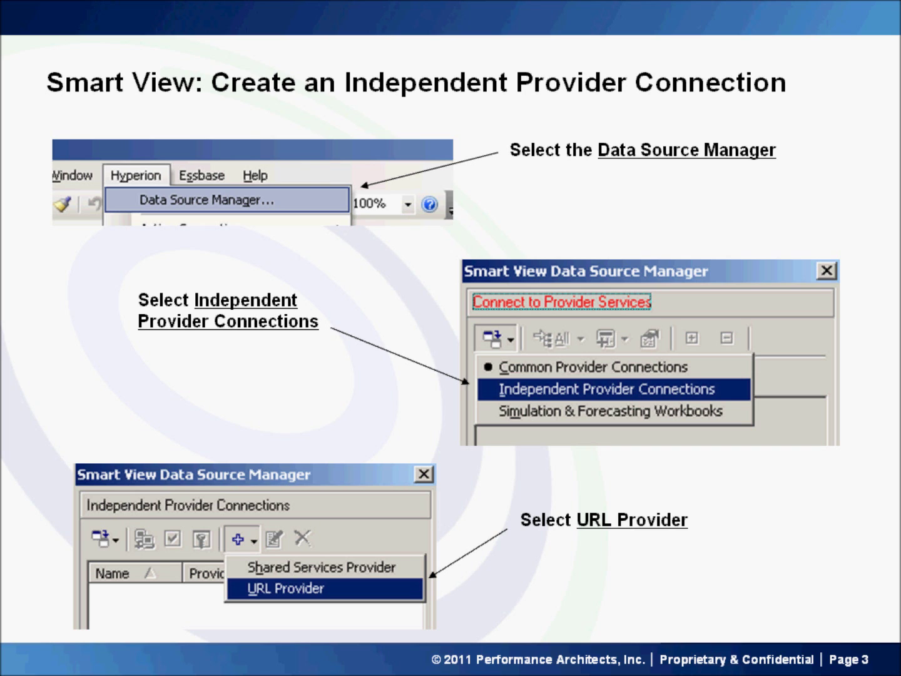
Advance the slideshow one slide toward the 'Name and Description' slide.
key("Right")
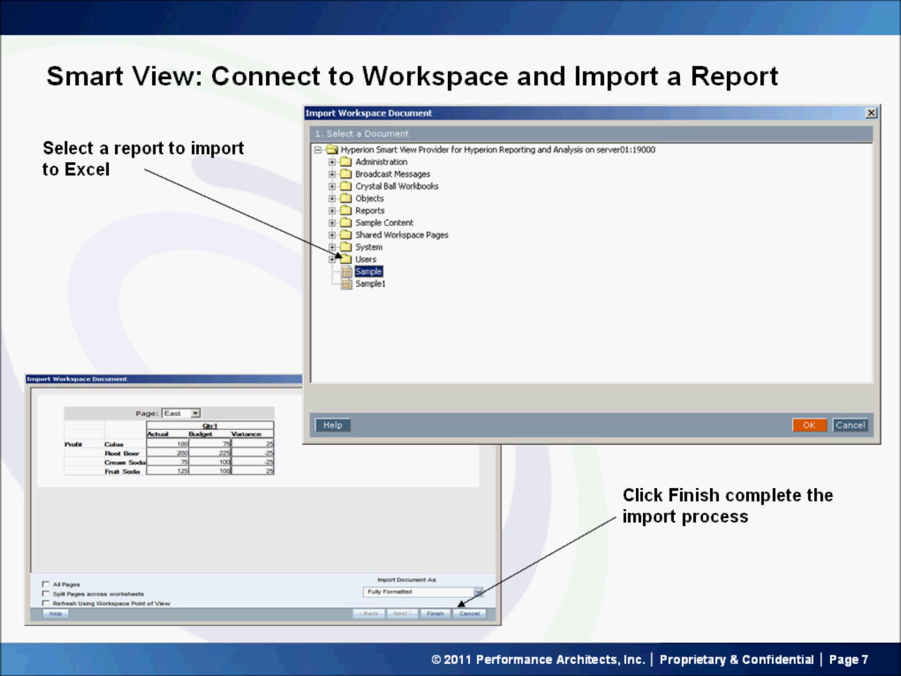
Advance to the imported-report slide, then switch to the blank Excel workbook Book1.
key("Right")
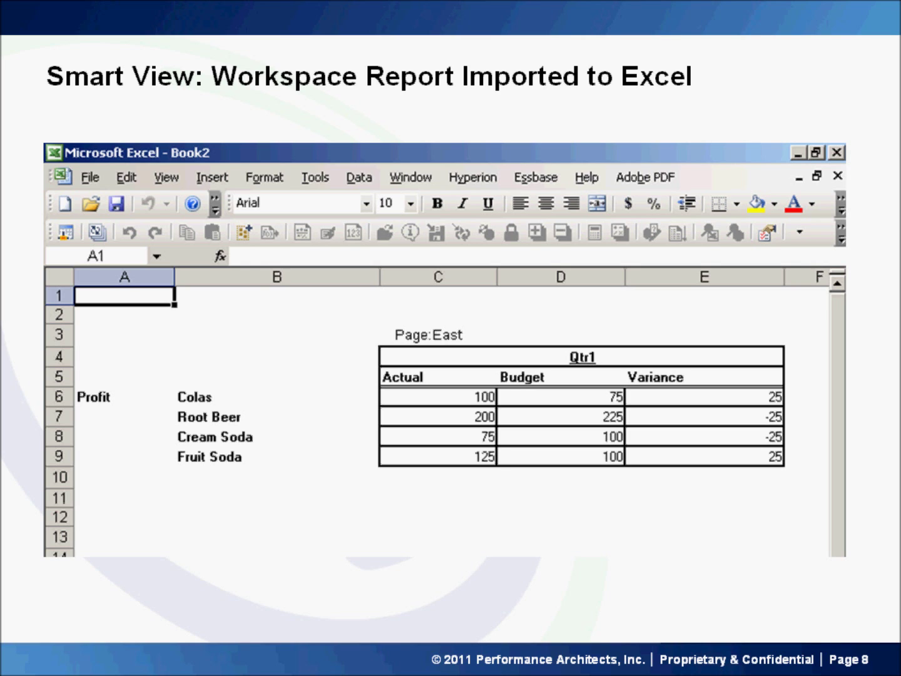
key("alt+Tab")
key("alt+Tab")
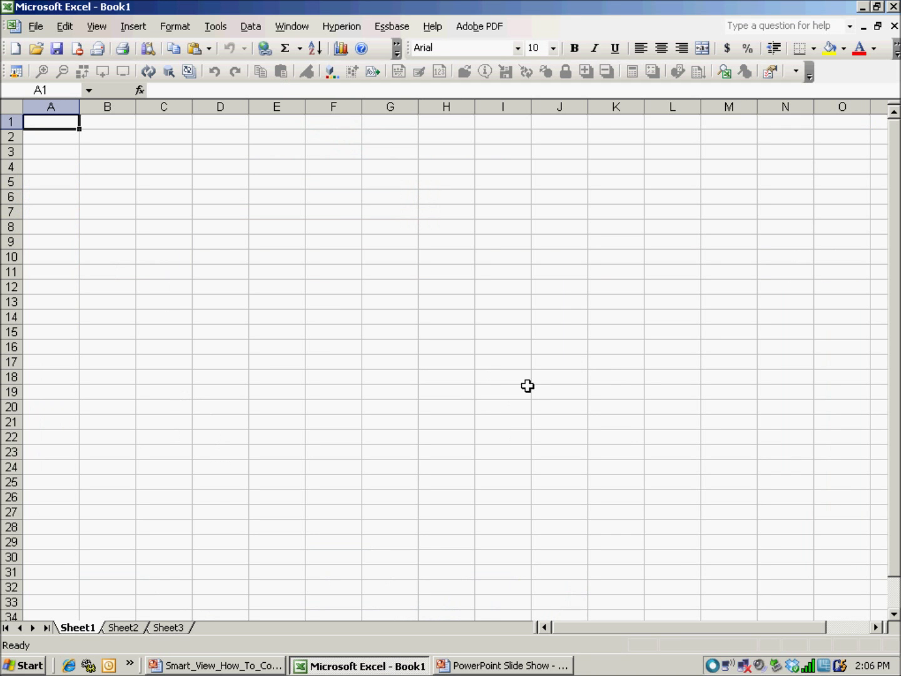
Open the Data Source Manager on Independent Provider Connections and add a URL Provider connection.
left_click(350, 28)
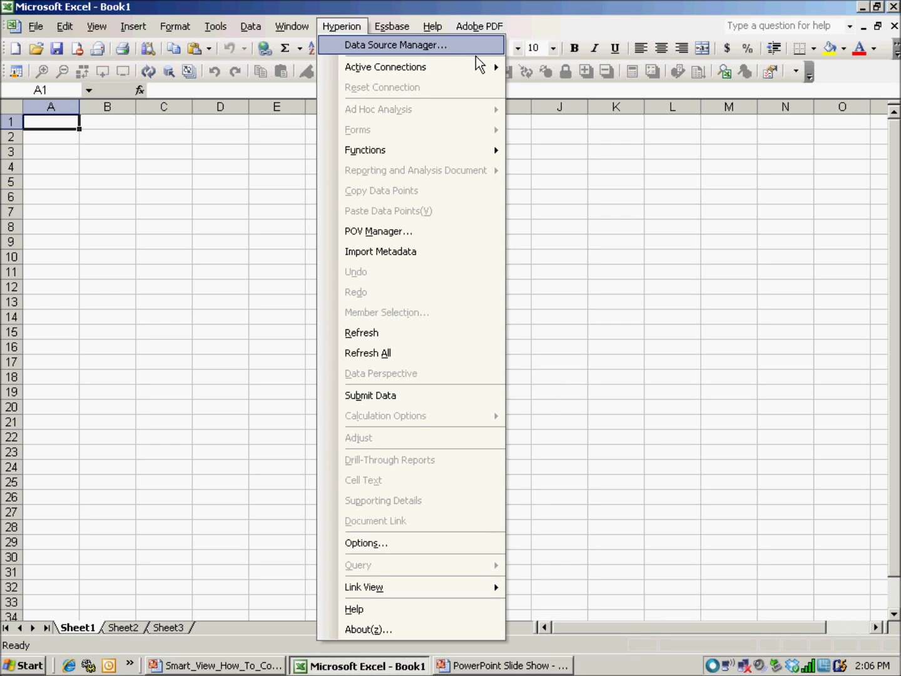
left_click(476, 48)
left_click(677, 58)
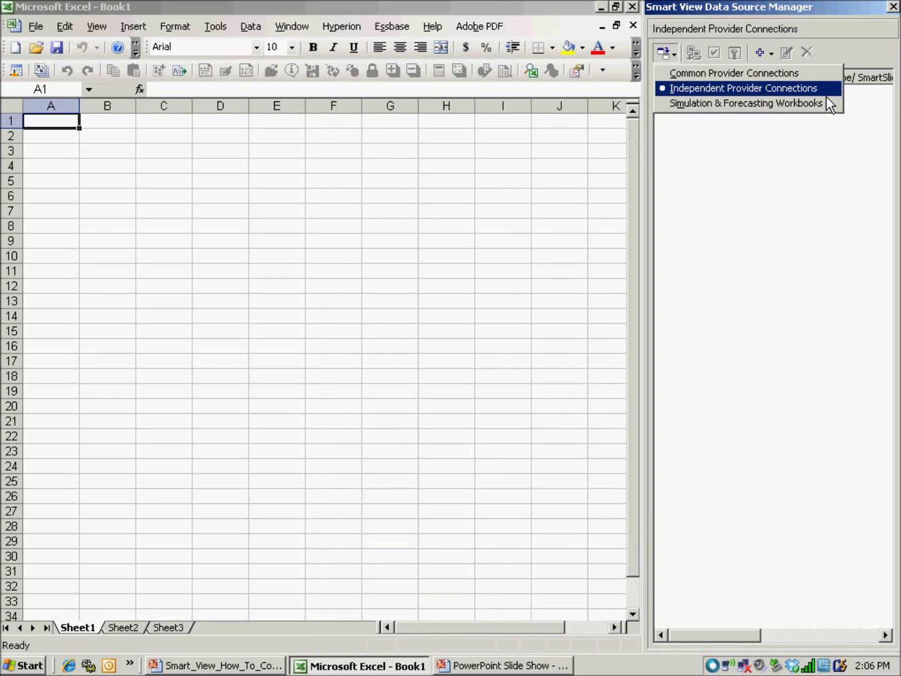
key("Escape")
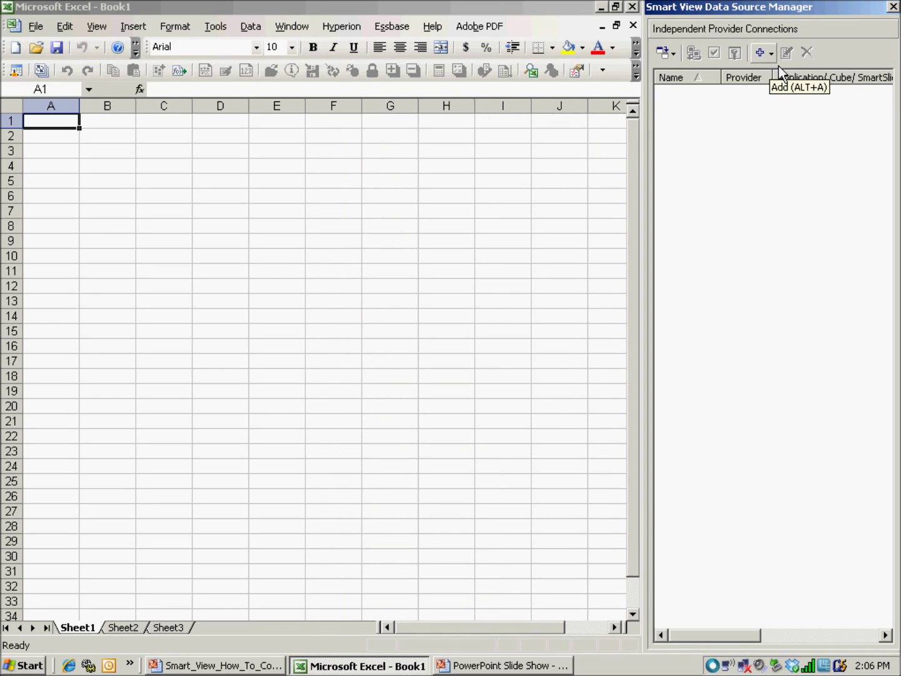
left_click(779, 66)
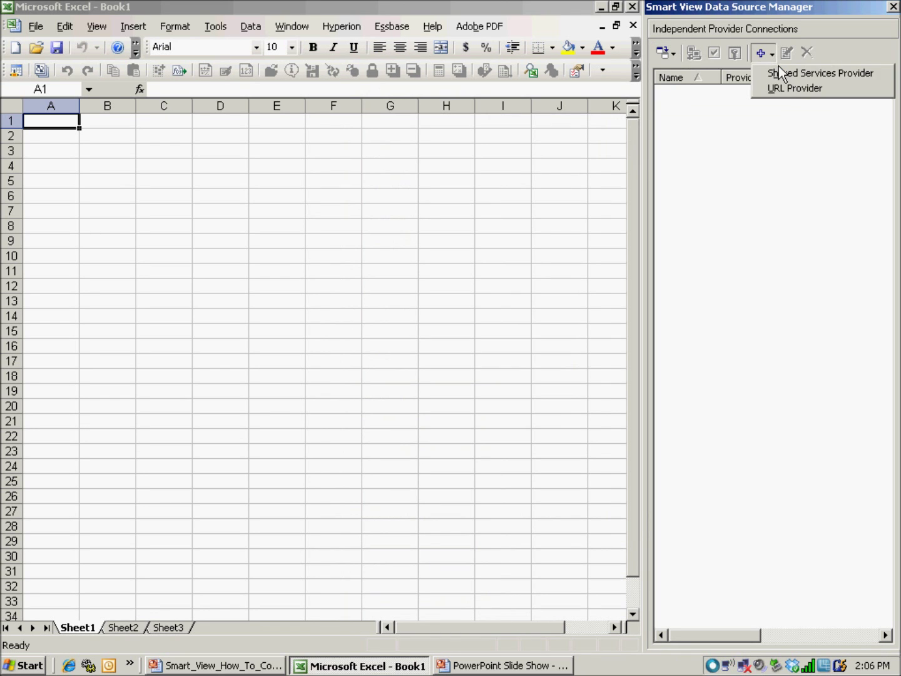
left_click(852, 100)
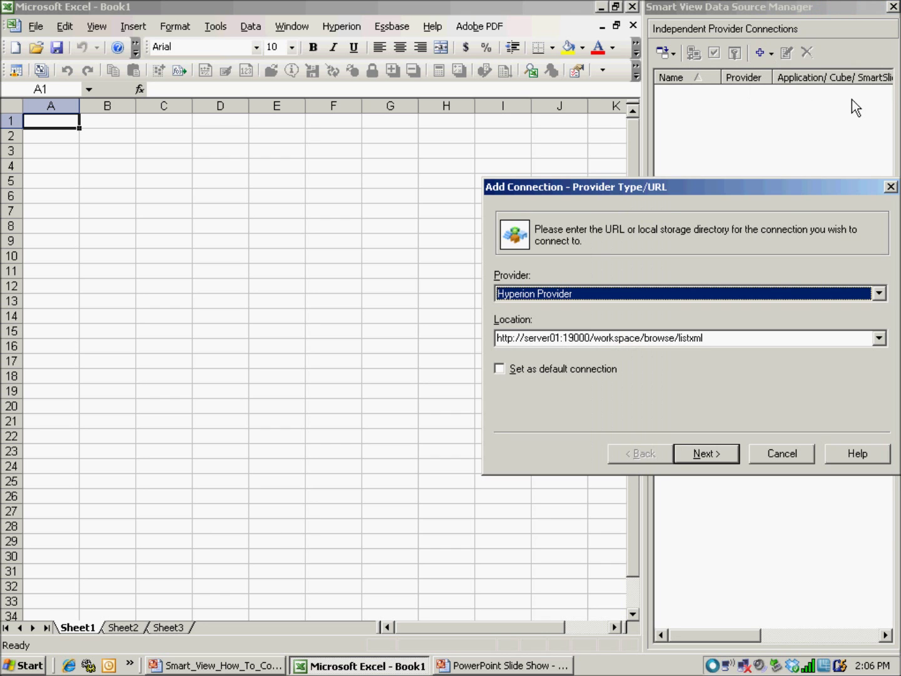
Choose Hyperion Reporting and Analysis - System 9 Provider as the provider and continue.
left_click(880, 293)
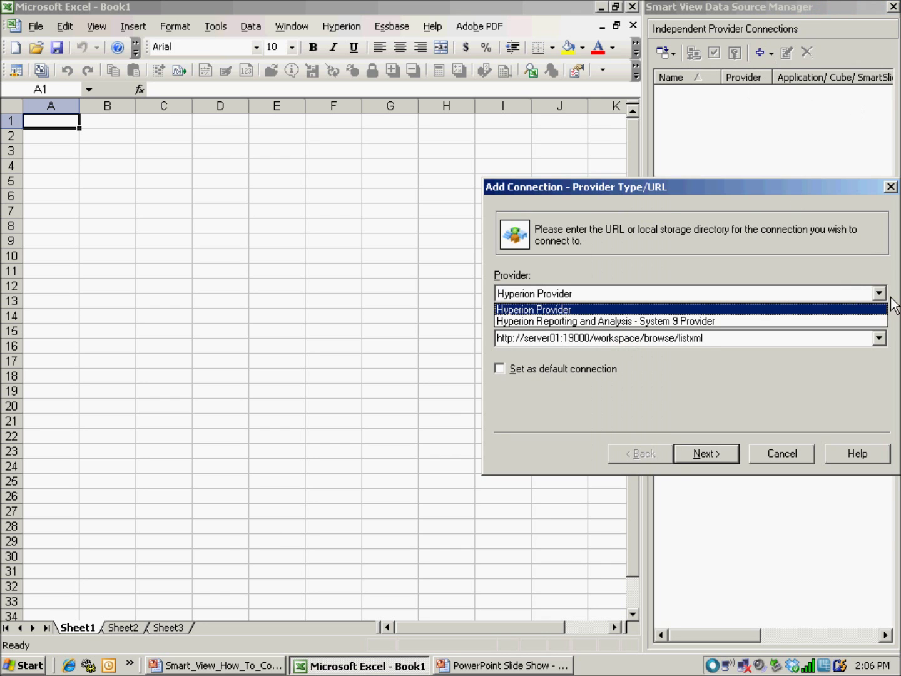
left_click(706, 325)
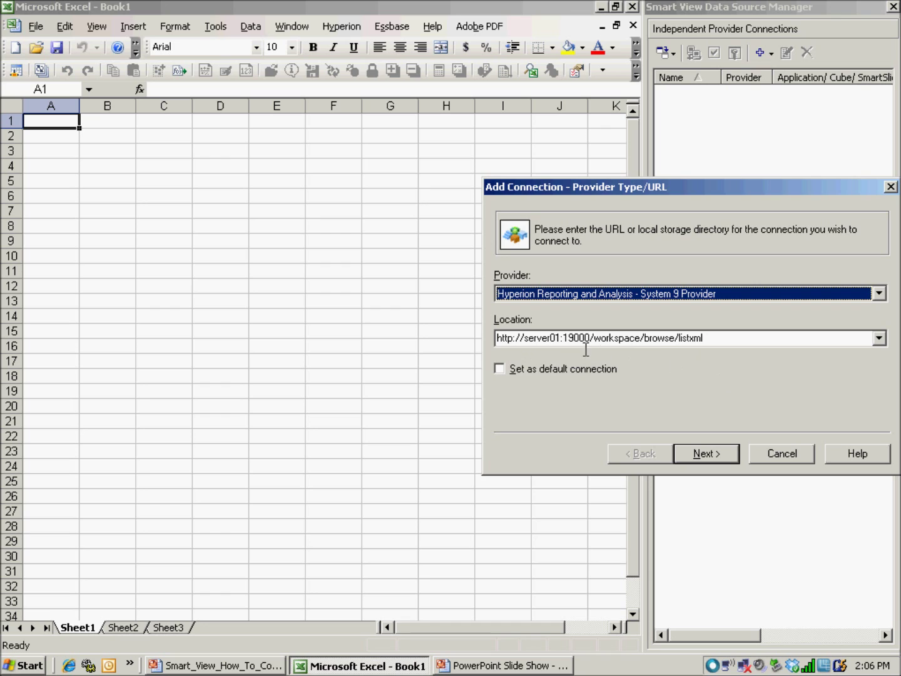
left_click(723, 465)
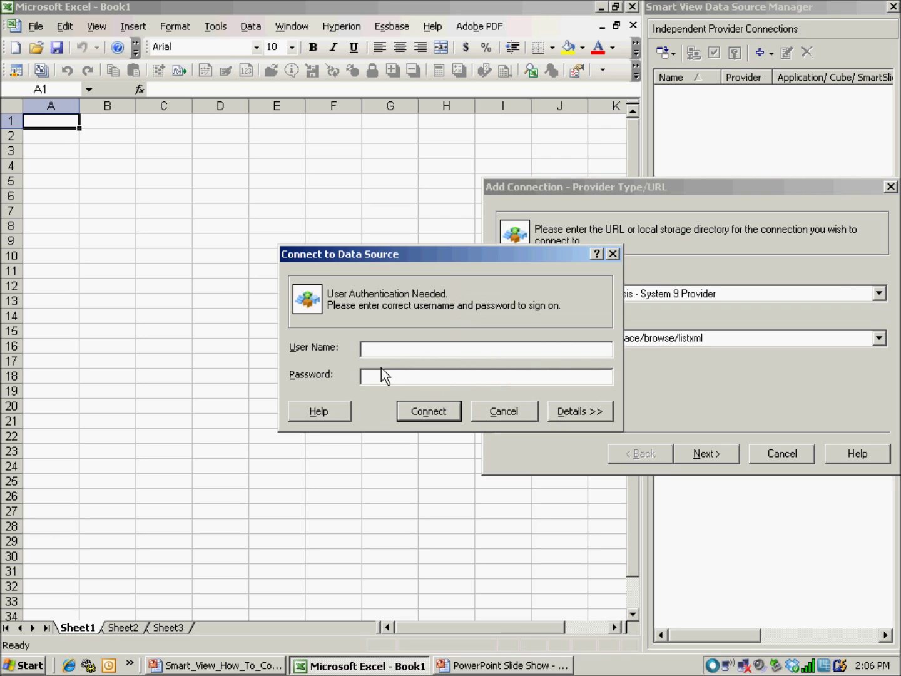
Sign in as admin and advance to the Name/Description step.
type("admin")
key("Tab")
type("*****")
type("***")
key("Return")
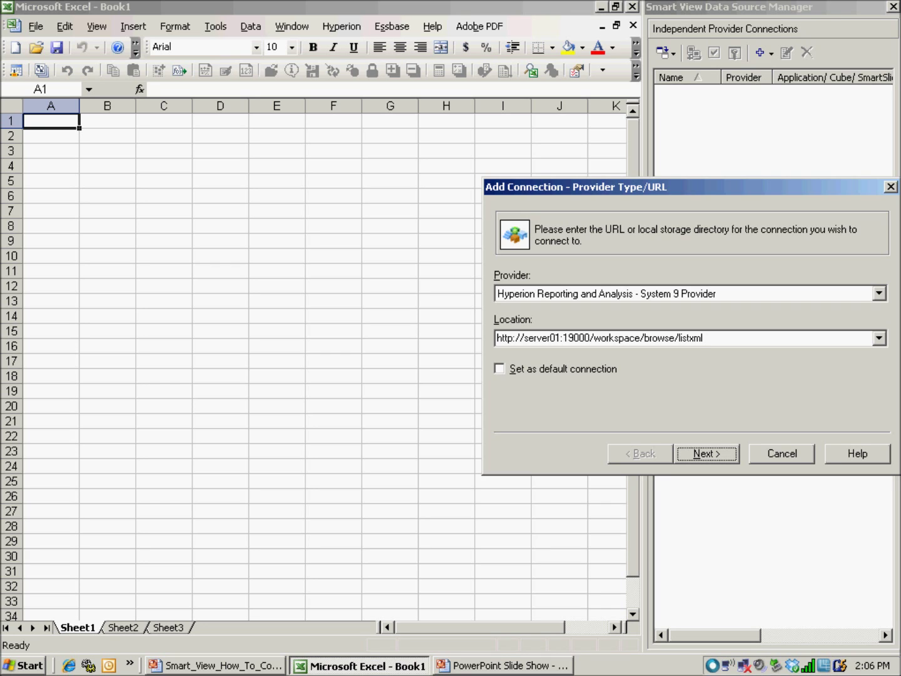
key("Return")
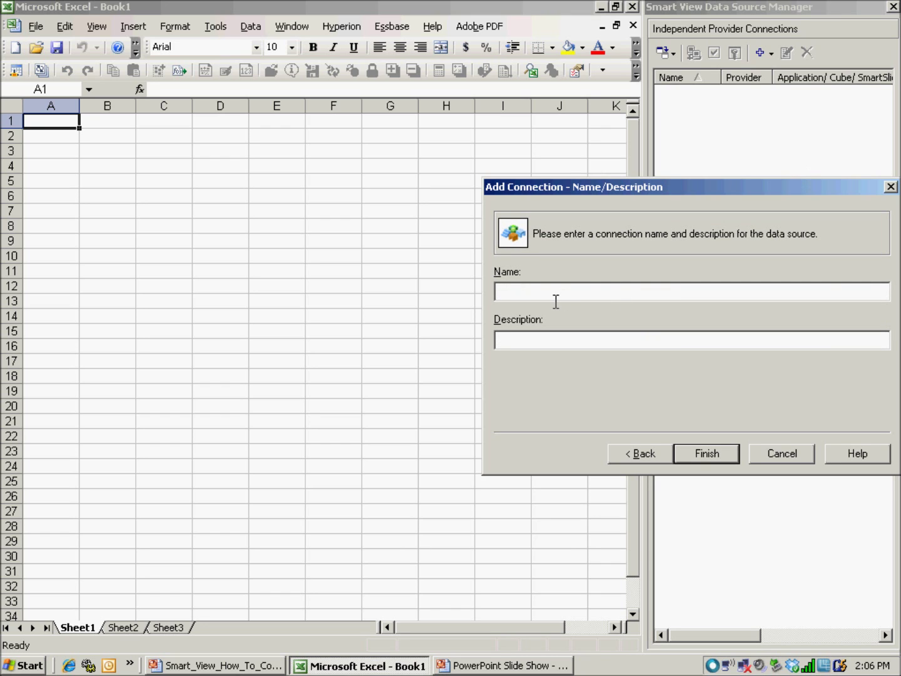
Finish the connection with name and description 'Workspace', then right-click it in the list.
type("Wor")
type("kspace")
key("Tab")
type("W")
type("orkspa")
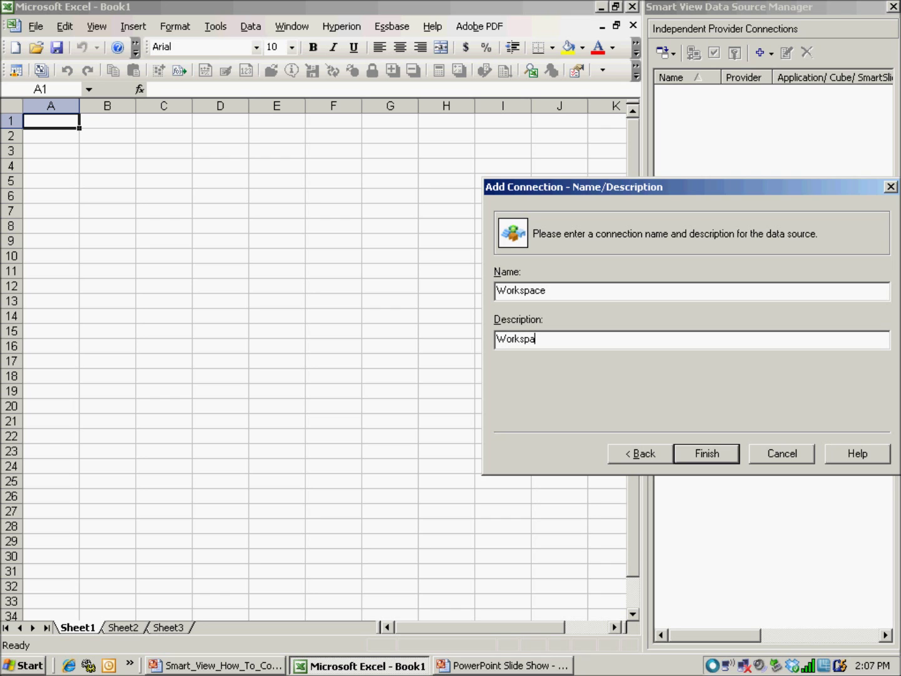
type("ce")
left_click(723, 462)
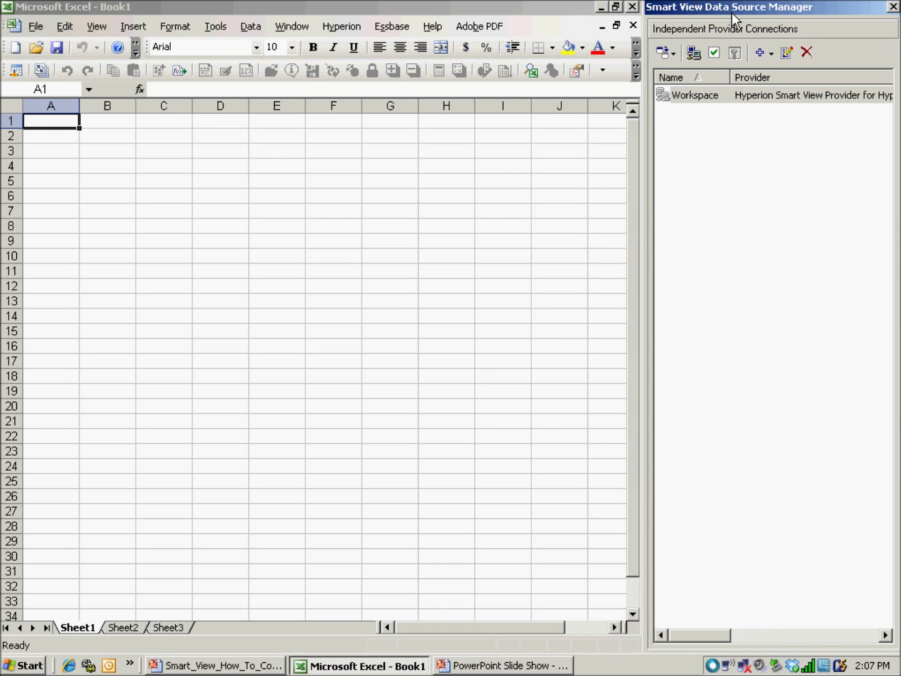
right_click(722, 106)
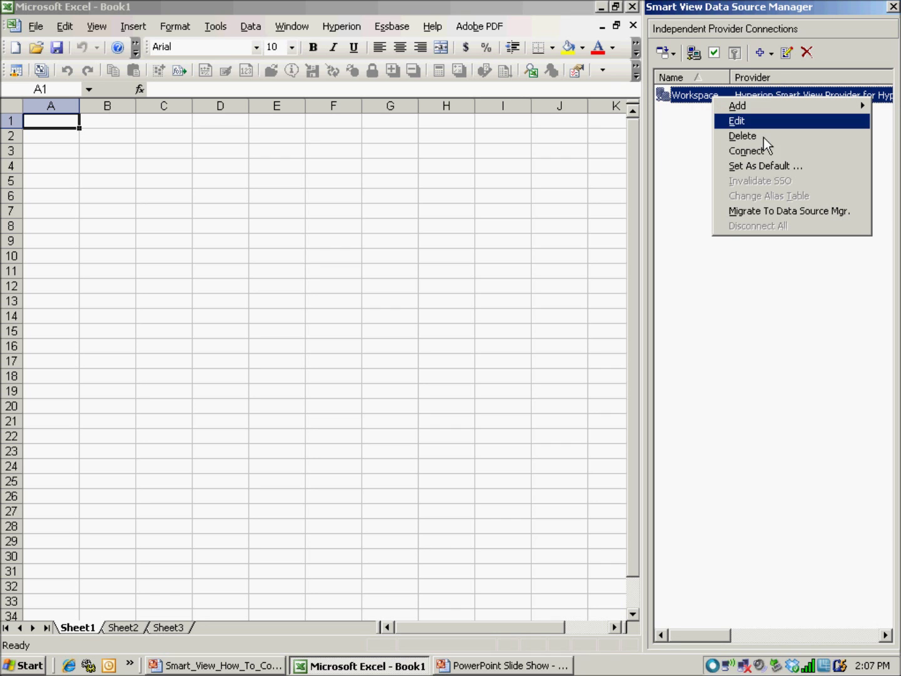
Connect to Workspace and select the Sample report in the Import Workspace Document dialog.
left_click(779, 156)
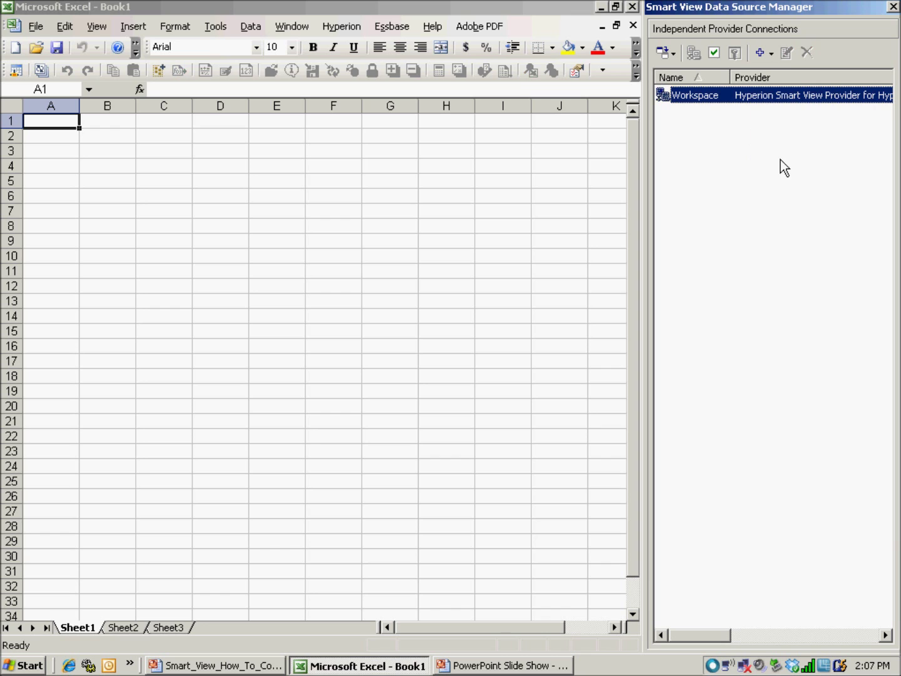
left_click(352, 26)
mouse_move(416, 170)
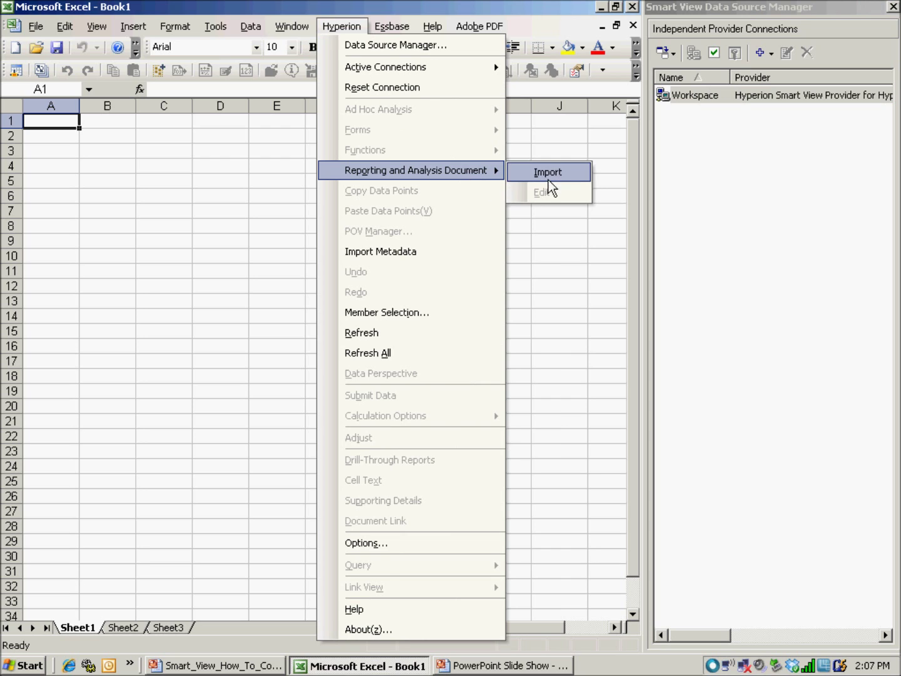
left_click(572, 180)
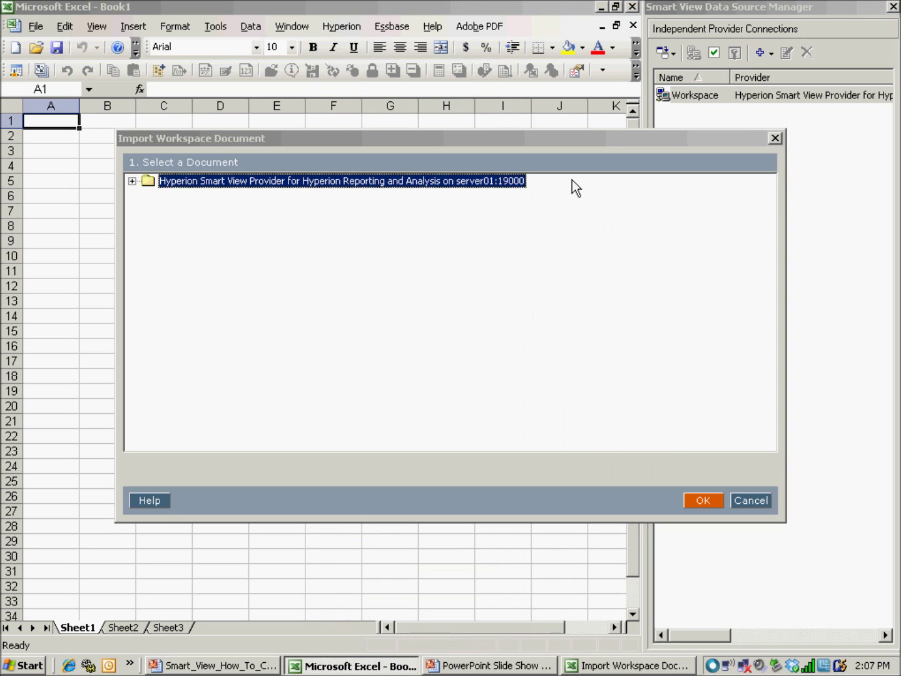
left_click(133, 181)
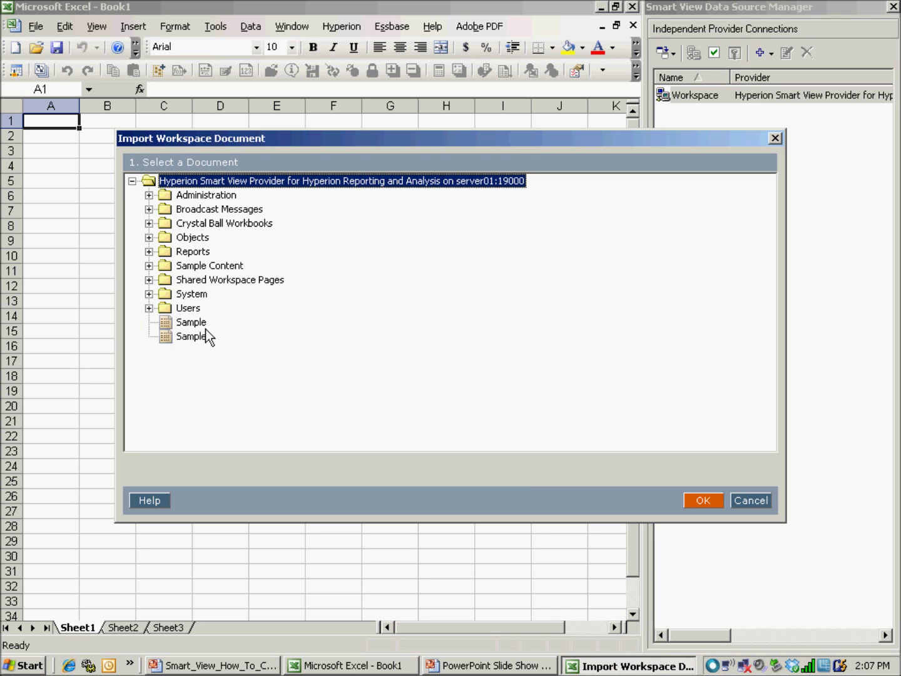
left_click(204, 326)
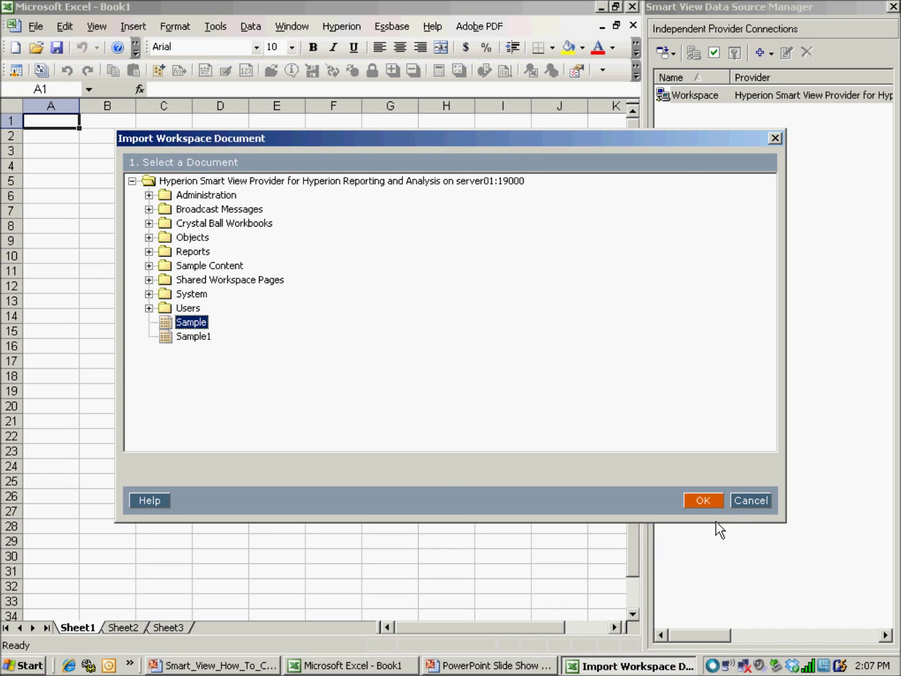
Preview the Sample report and finish importing it into the HYP15 worksheet.
left_click(711, 504)
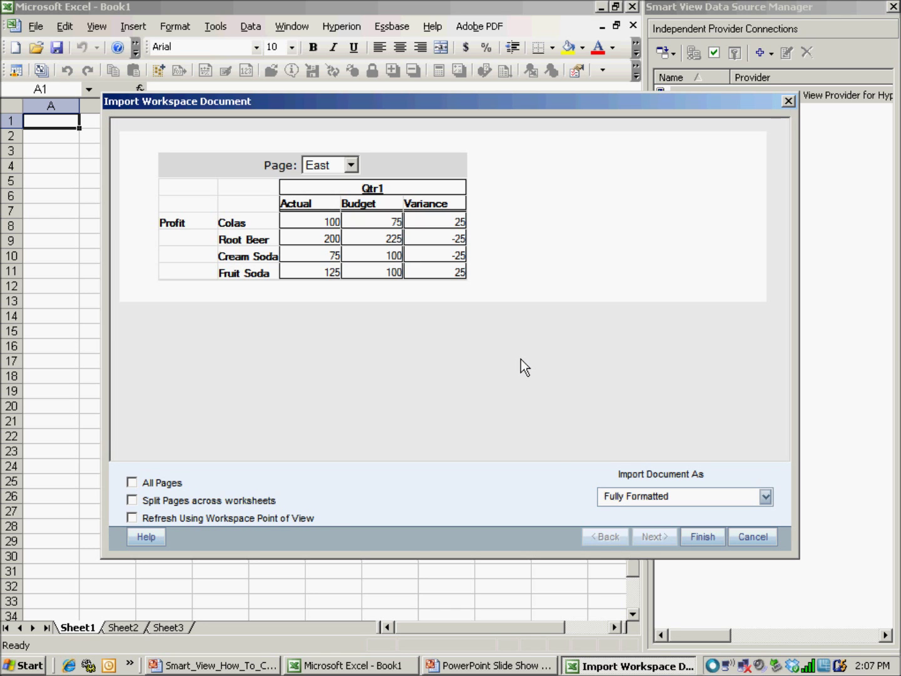
left_click(714, 542)
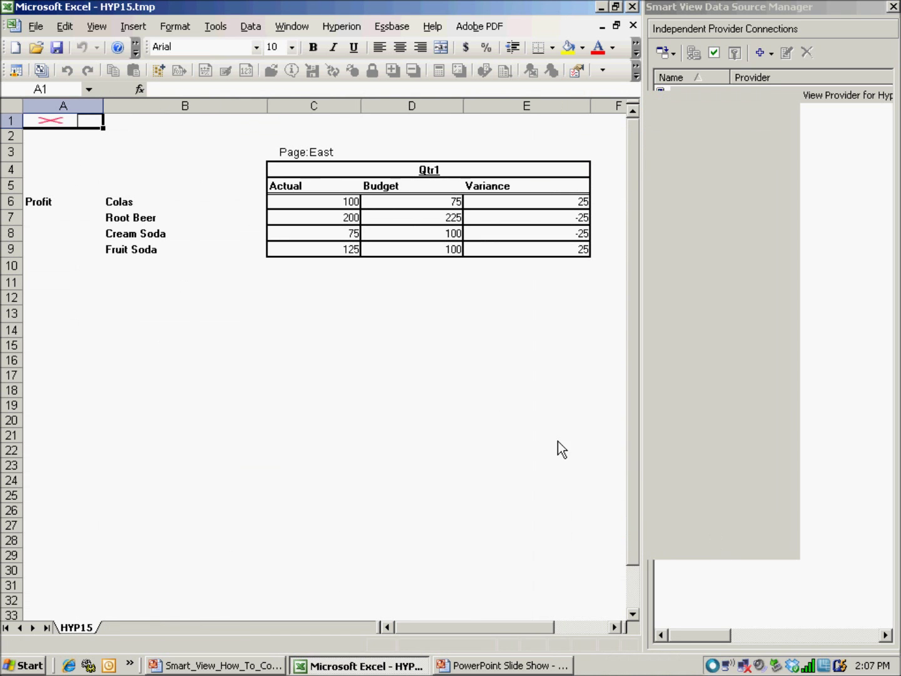